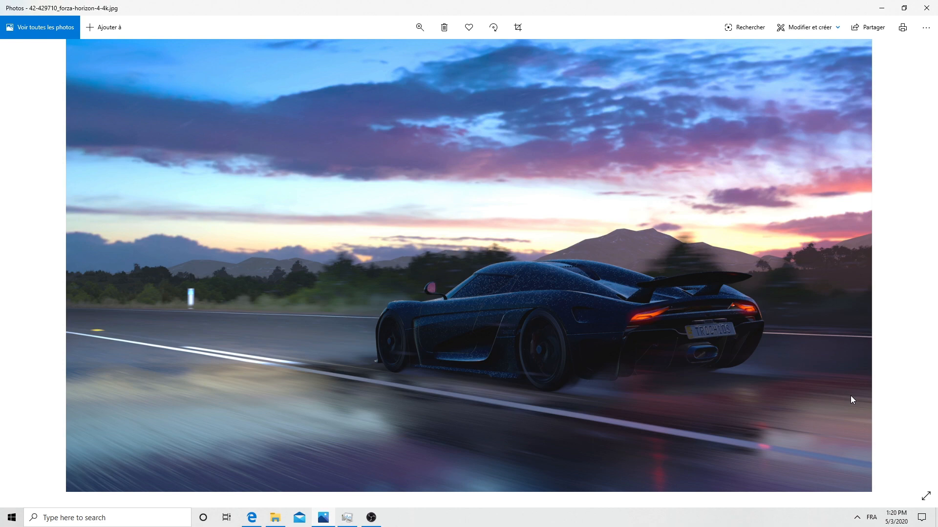
# Switch to OBS and open its Video settings to review the canvas resolution, output resolution and FPS
pyautogui.click(371, 517)
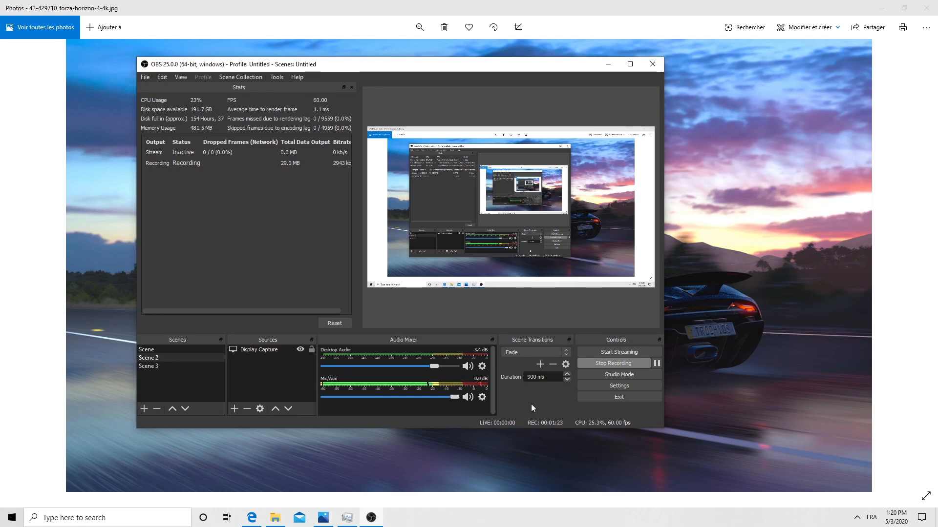
pyautogui.click(608, 387)
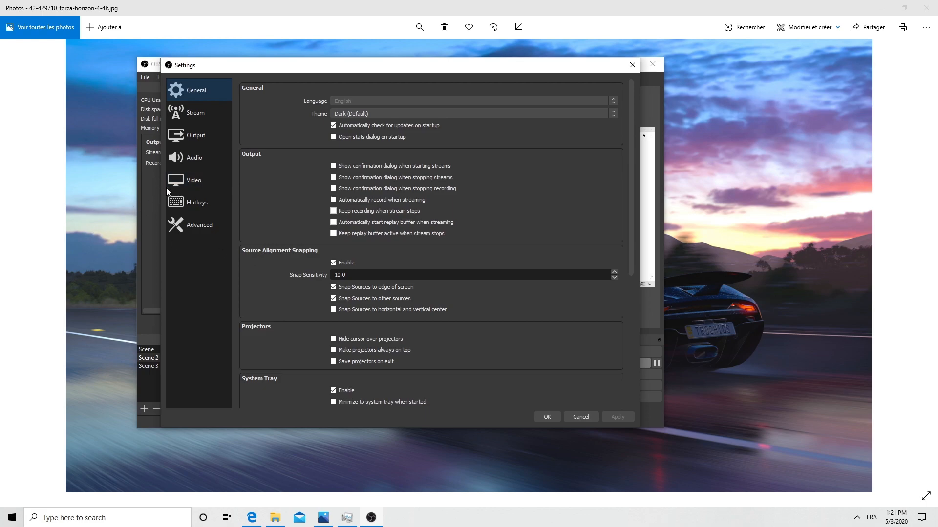
pyautogui.click(195, 186)
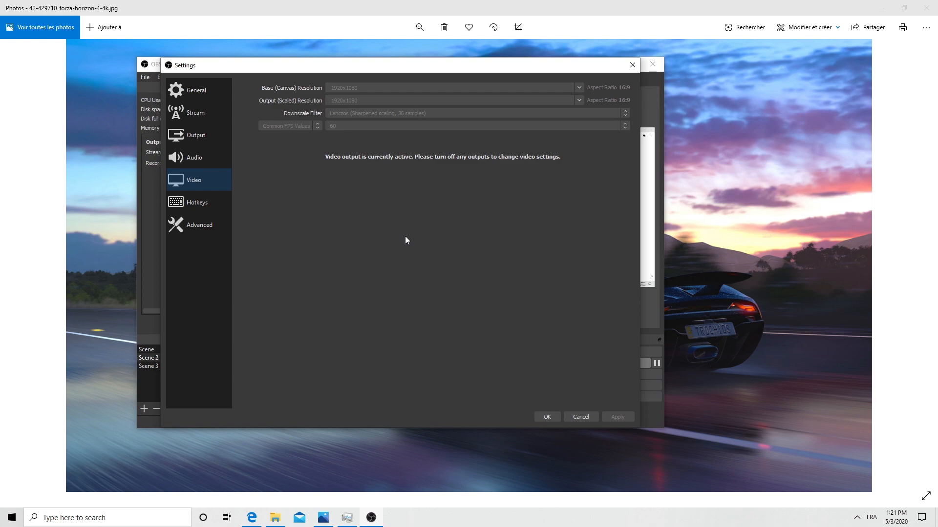
# Open the reference screenshot video_obs.png from the Pictures folder to view the recommended video settings
pyautogui.moveTo(284, 524)
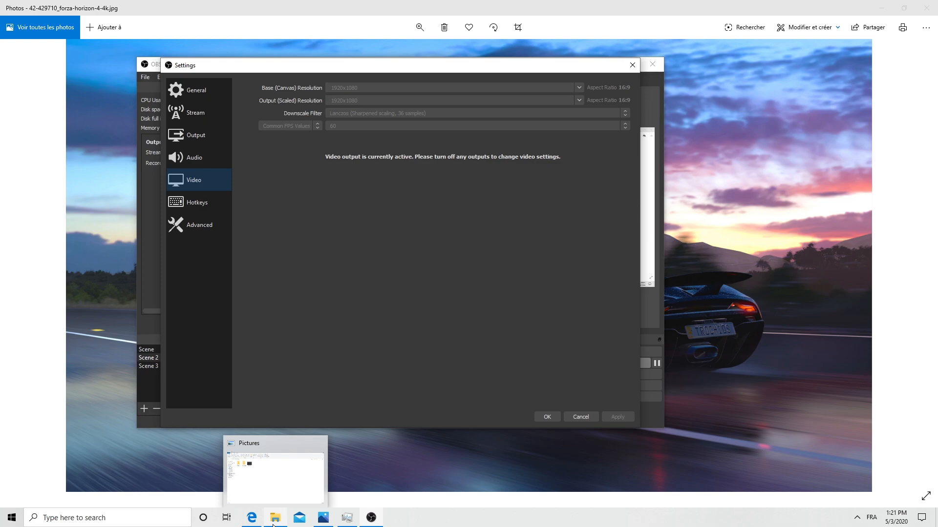
pyautogui.click(274, 525)
pyautogui.doubleClick(207, 95)
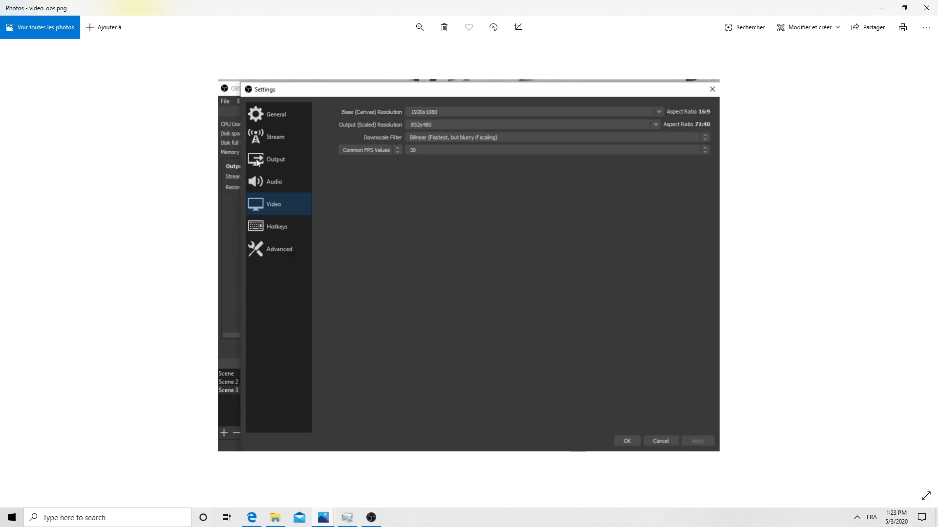
# Show the streaming output settings in OBS, and run an upload speed test on TestMy.net in Microsoft Edge
pyautogui.click(373, 519)
pyautogui.click(198, 157)
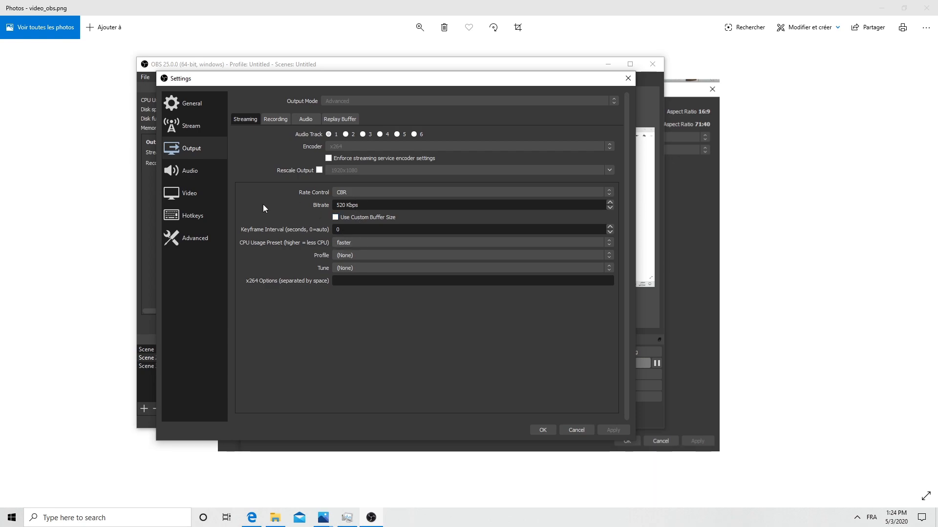
pyautogui.moveTo(251, 521)
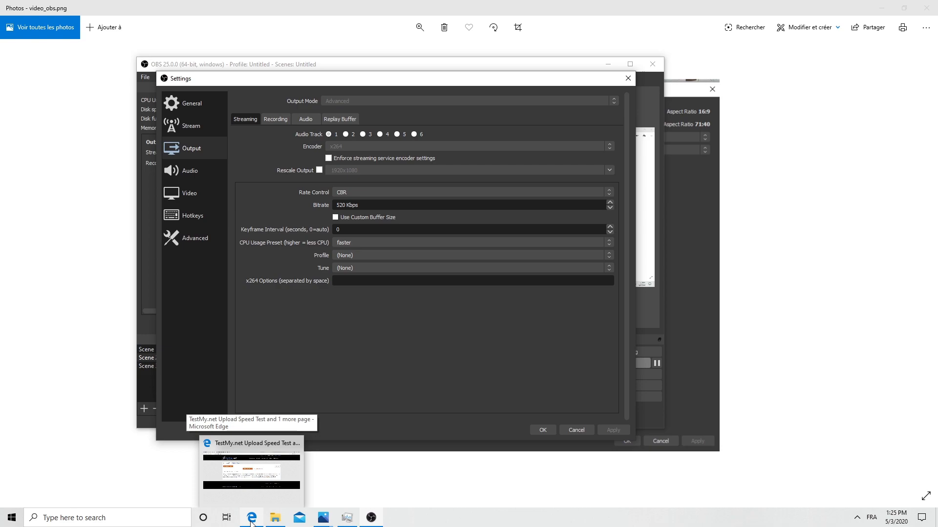
pyautogui.click(251, 521)
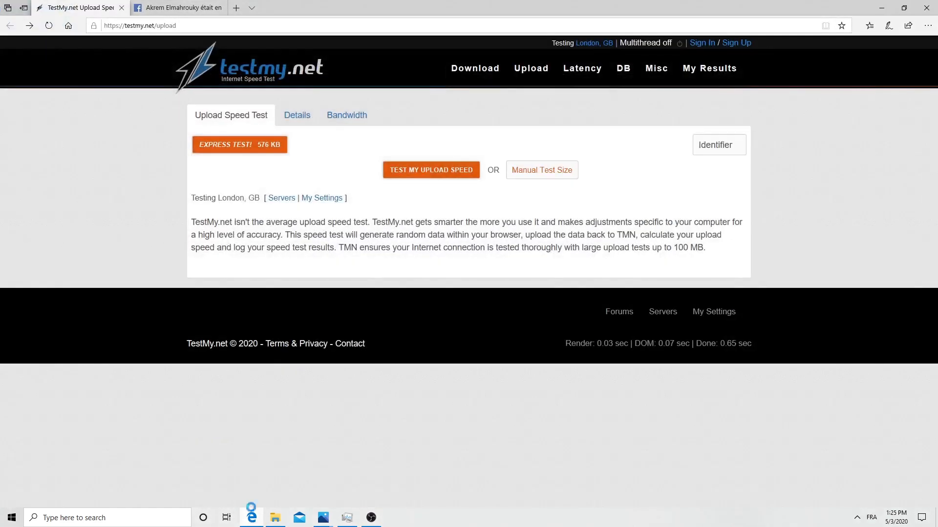
pyautogui.click(434, 177)
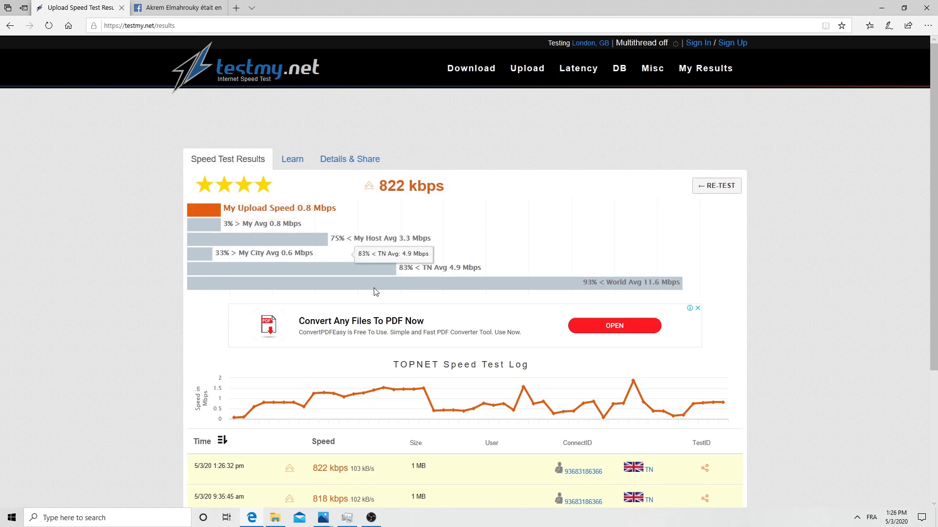
# Return to OBS, open the Windows Calculator and convert the upload speed to kbps by calculating 0.8 × 1000
pyautogui.click(371, 518)
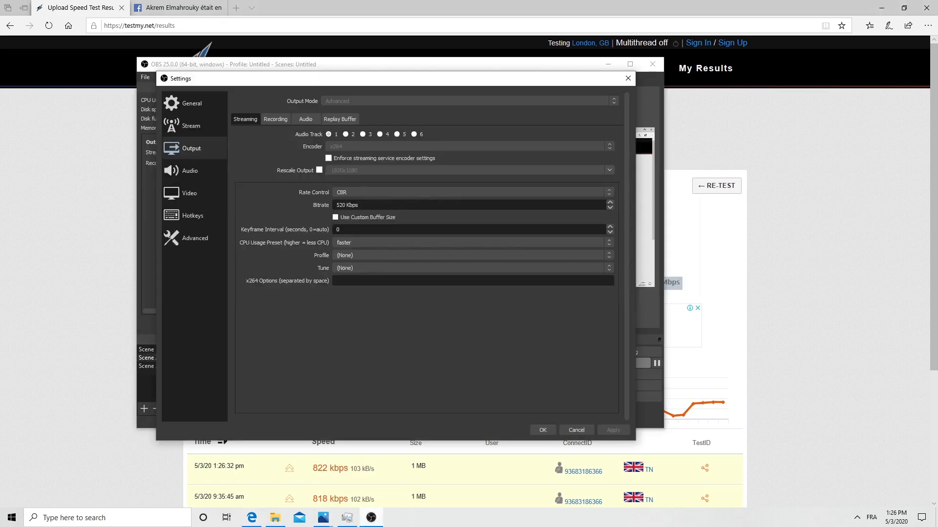
pyautogui.click(117, 521)
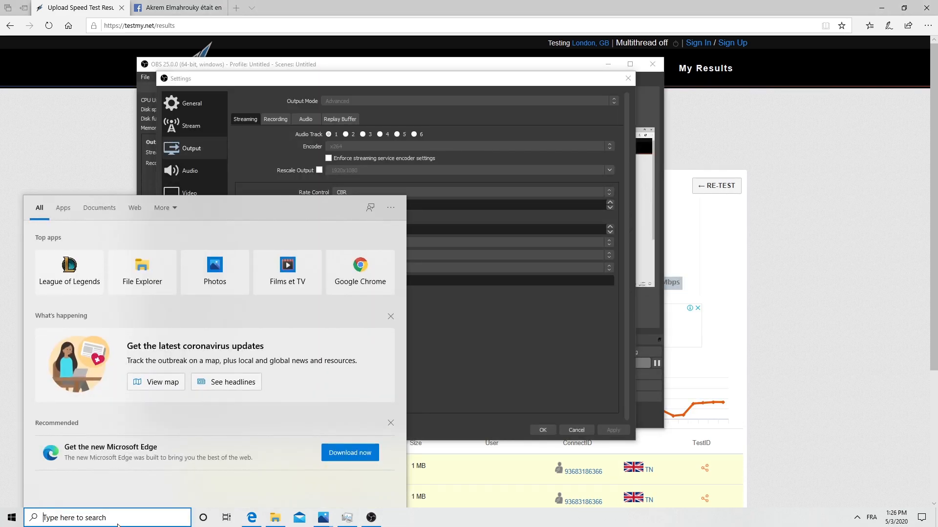
pyautogui.write('cal')
pyautogui.click(104, 247)
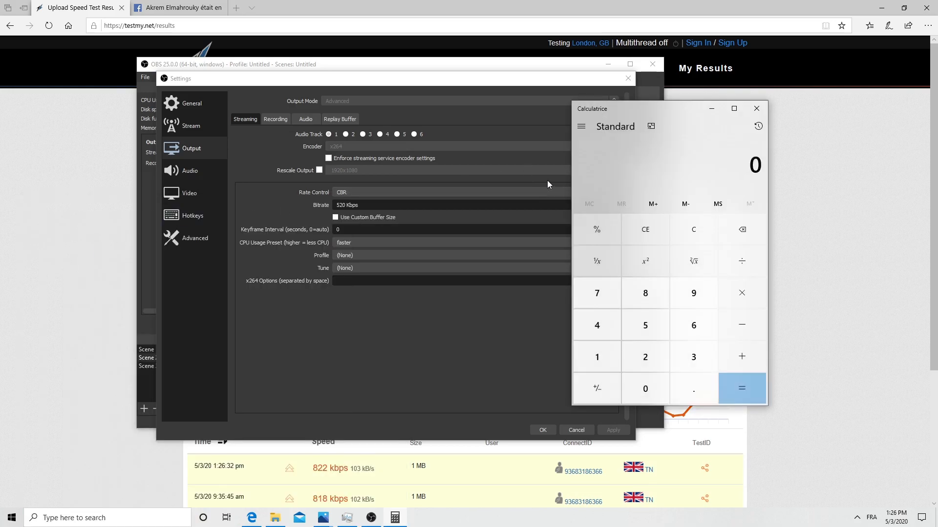
pyautogui.write('0.8*1000')
pyautogui.press('Return')
# Check the audio track bitrate in the OBS output settings and subtract 160 from the converted upload speed in Calculator
pyautogui.write('-')
pyautogui.click(310, 121)
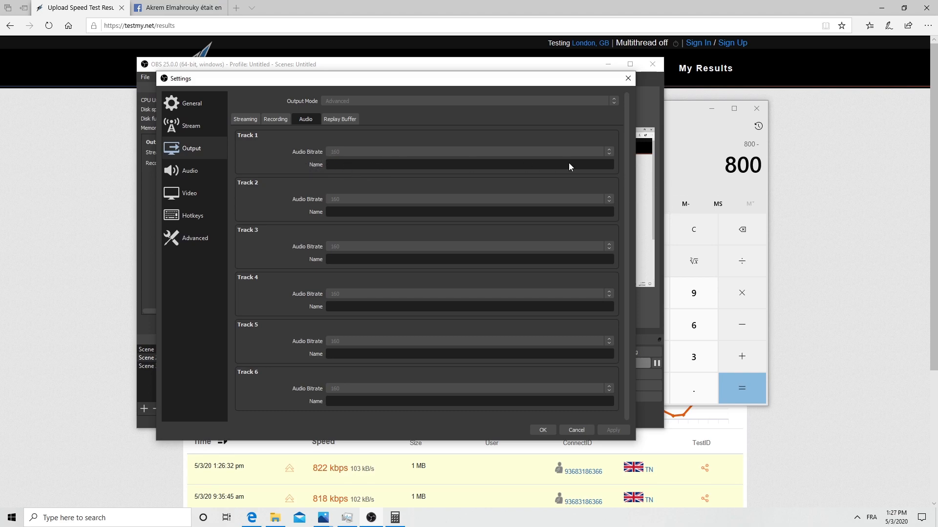
pyautogui.click(690, 155)
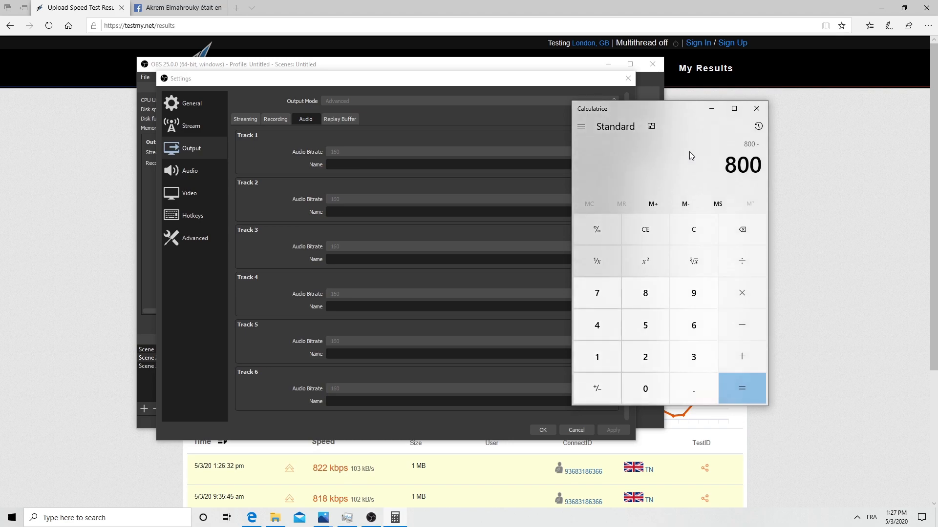
pyautogui.write('160')
pyautogui.press('Return')
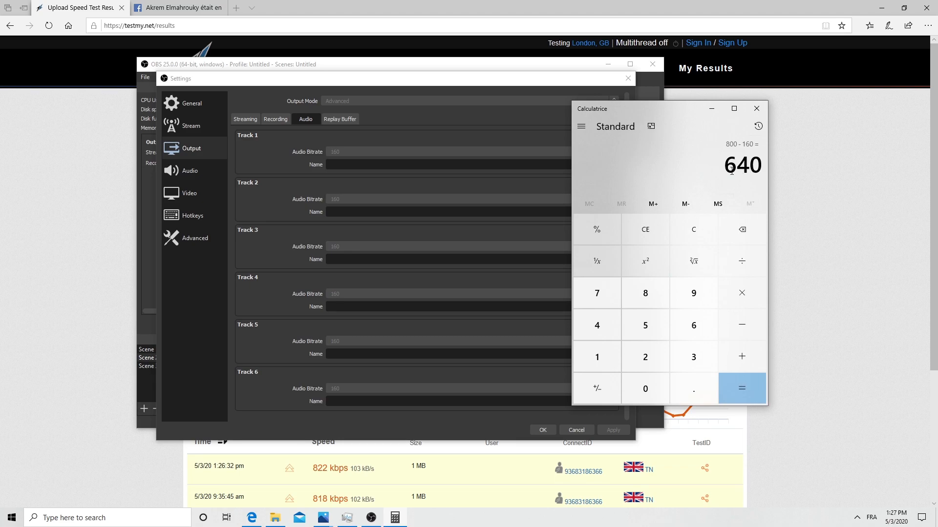
# Set the streaming bitrate to 520 Kbps in OBS and review the audio track bitrates
pyautogui.click(238, 120)
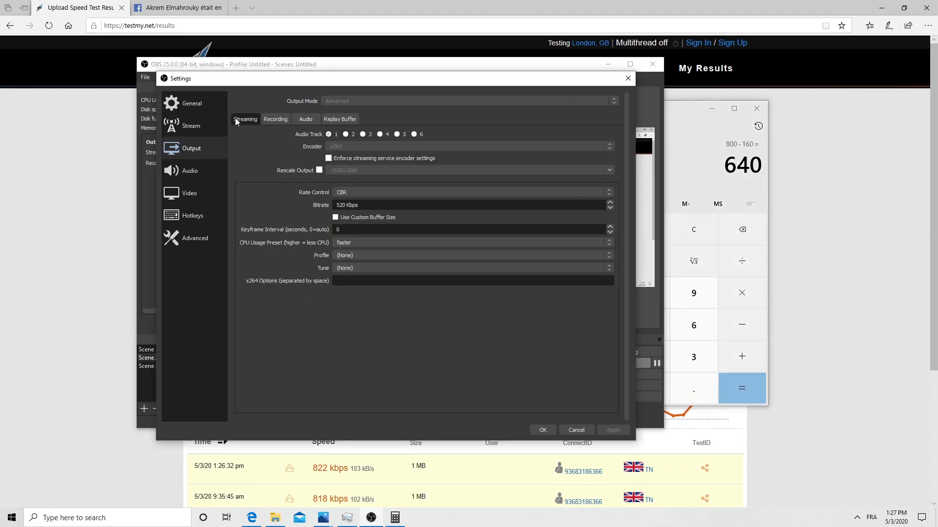
pyautogui.doubleClick(345, 205)
pyautogui.write('640')
pyautogui.press('BackSpace')
pyautogui.press('BackSpace')
pyautogui.press('BackSpace')
pyautogui.write('520')
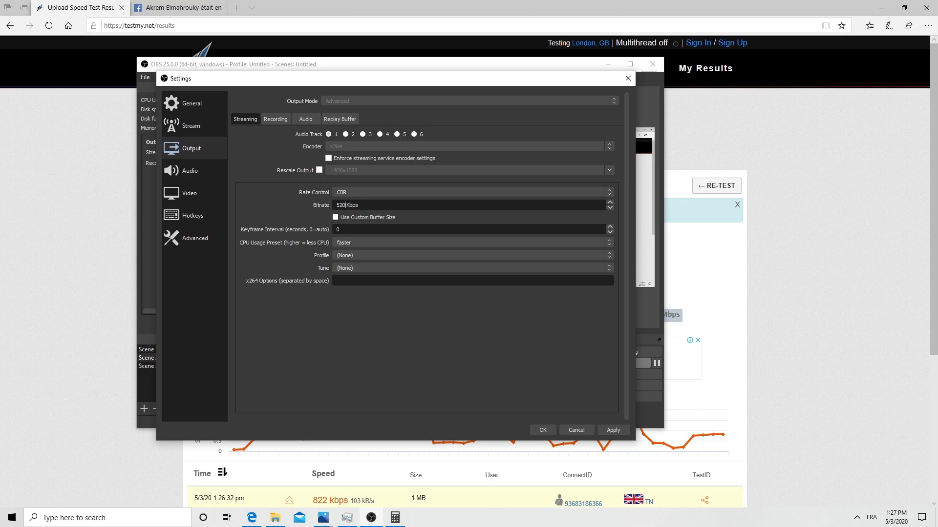
pyautogui.click(307, 122)
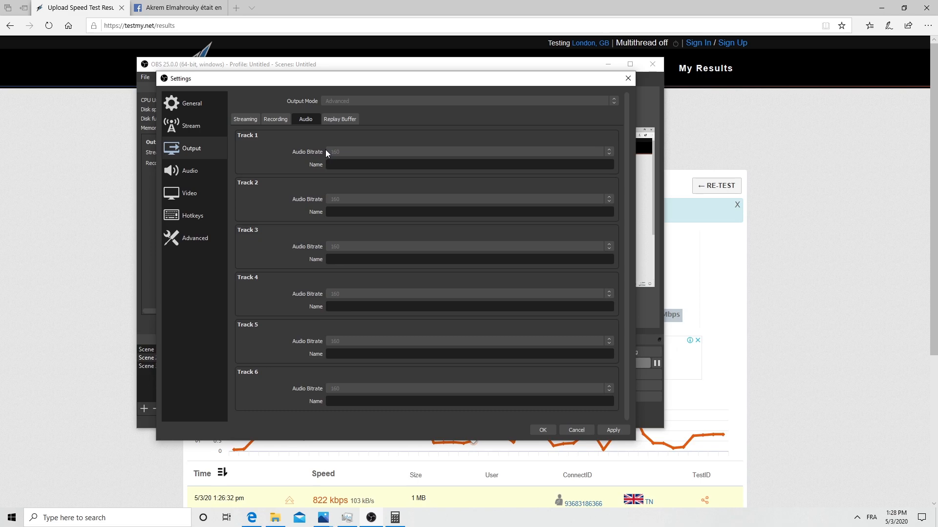
pyautogui.click(245, 119)
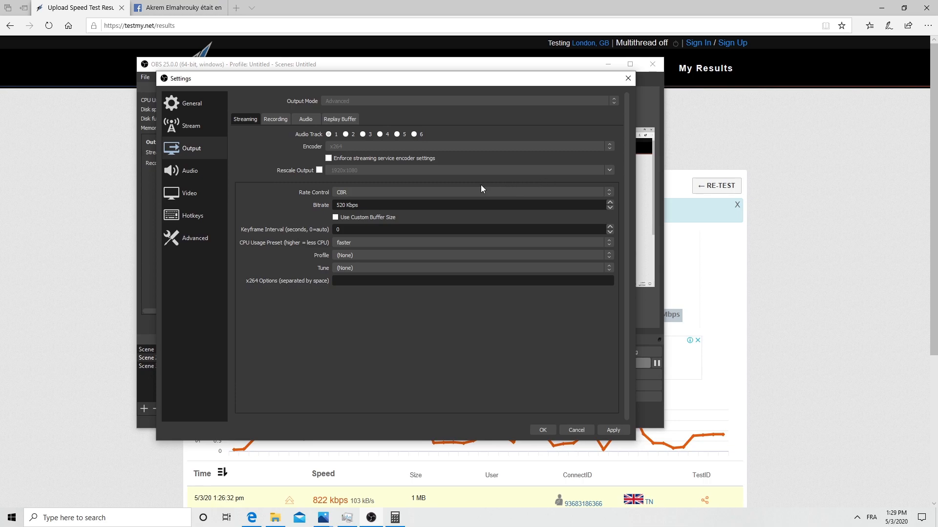
# Switch to the Facebook page in Microsoft Edge and play the recorded Detroit: Become Human live stream to examine its quality
pyautogui.moveTo(185, 4)
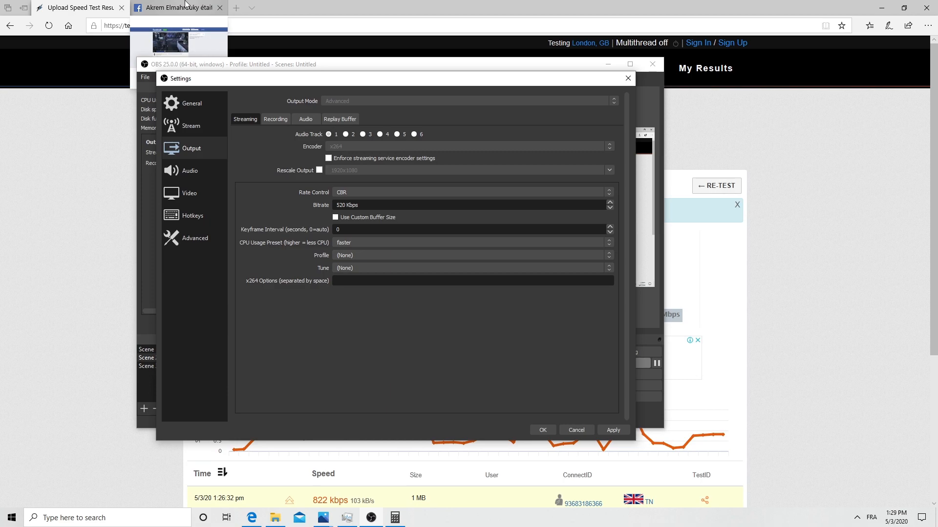
pyautogui.click(185, 7)
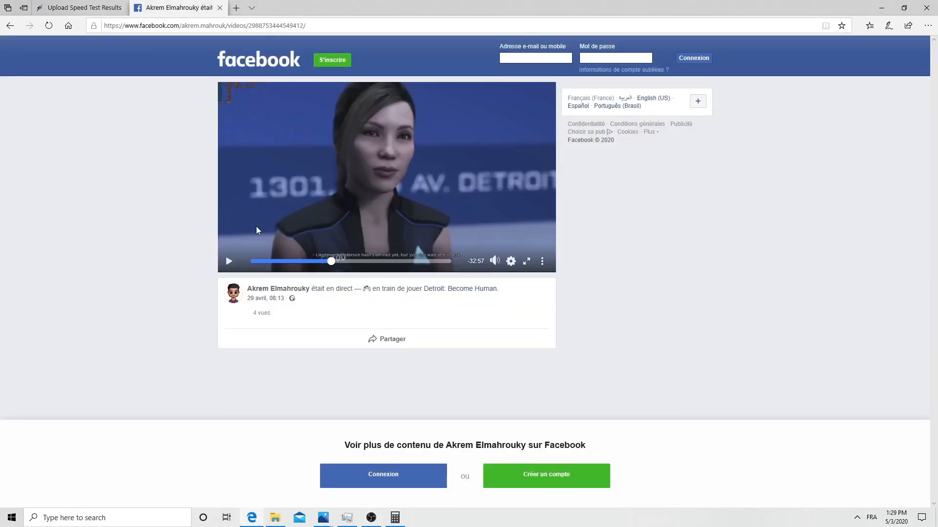
pyautogui.click(231, 262)
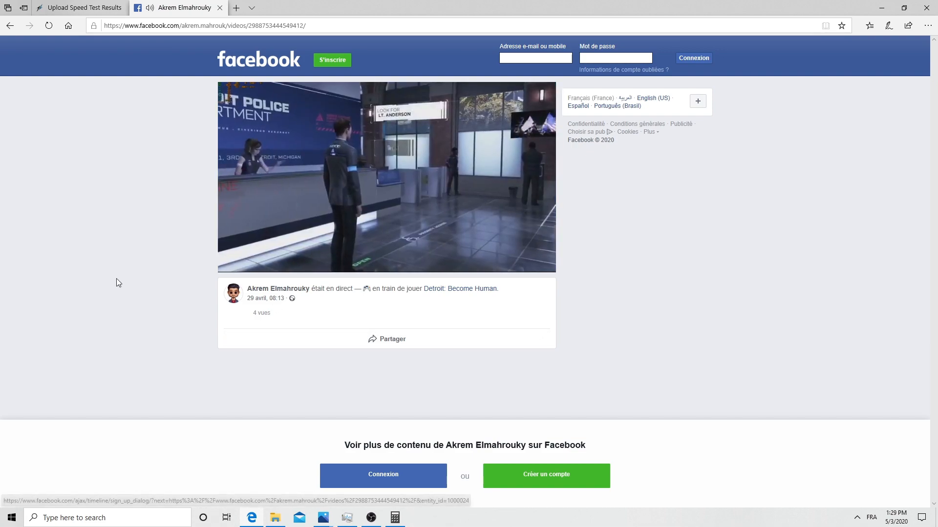